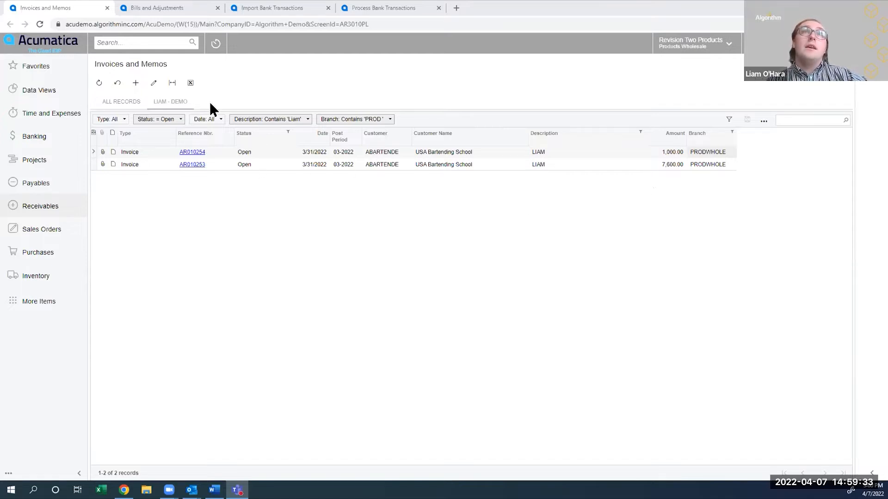
# - Review the open bills in Bills and Adjustments and the imported bank transactions for the company checking account
pyautogui.click(168, 9)
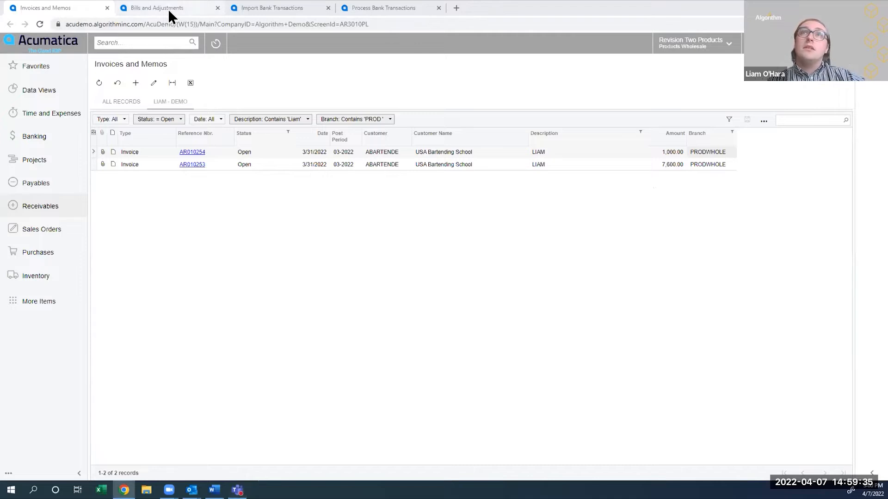
pyautogui.click(170, 11)
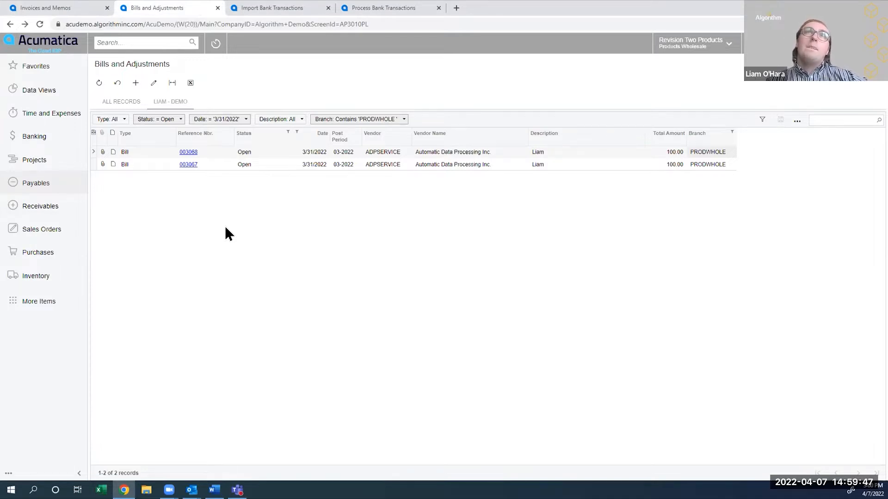
pyautogui.click(266, 14)
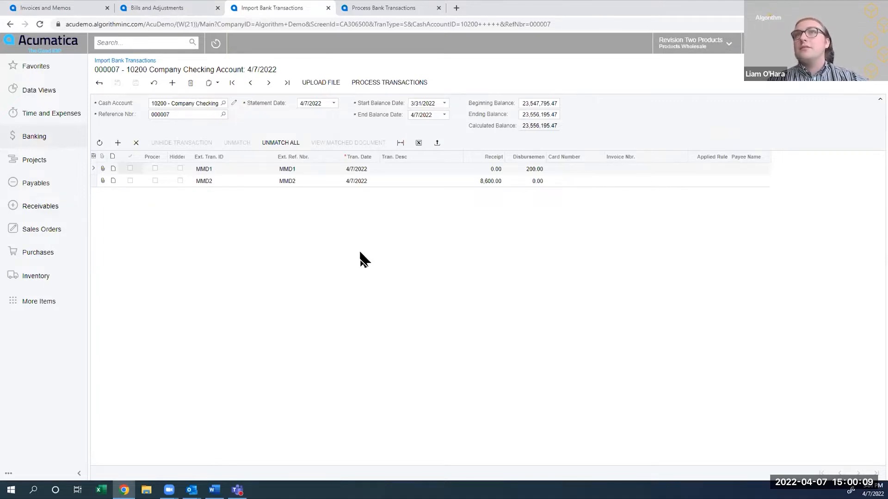
# - Start processing the imported transactions and match MMD1 to multiple documents for business account ADPSERVICE, selecting bills 003067 and 003068
pyautogui.click(389, 83)
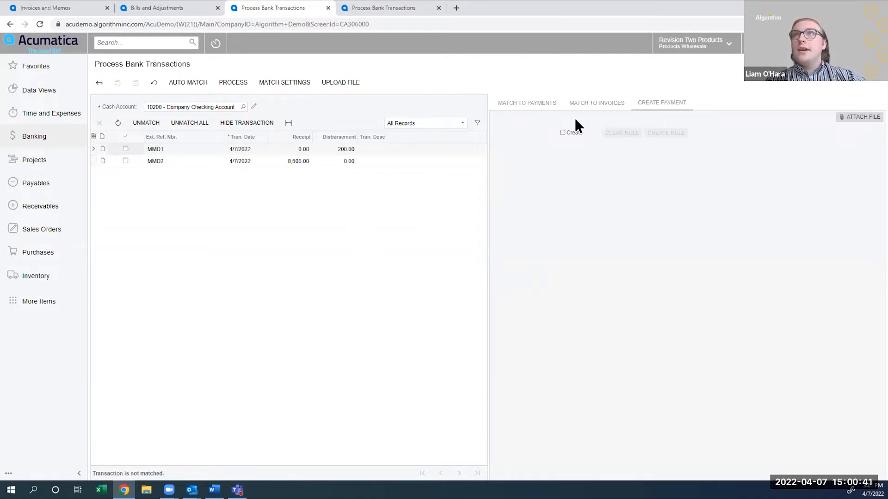
pyautogui.click(581, 103)
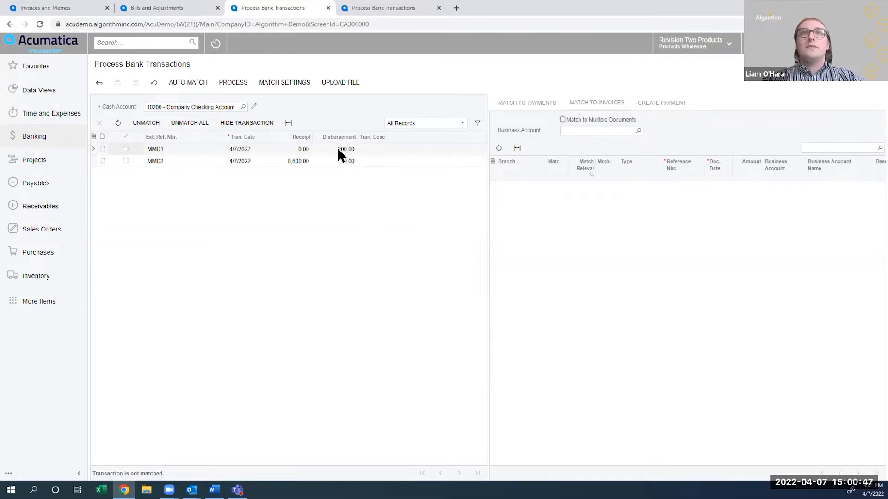
pyautogui.click(562, 119)
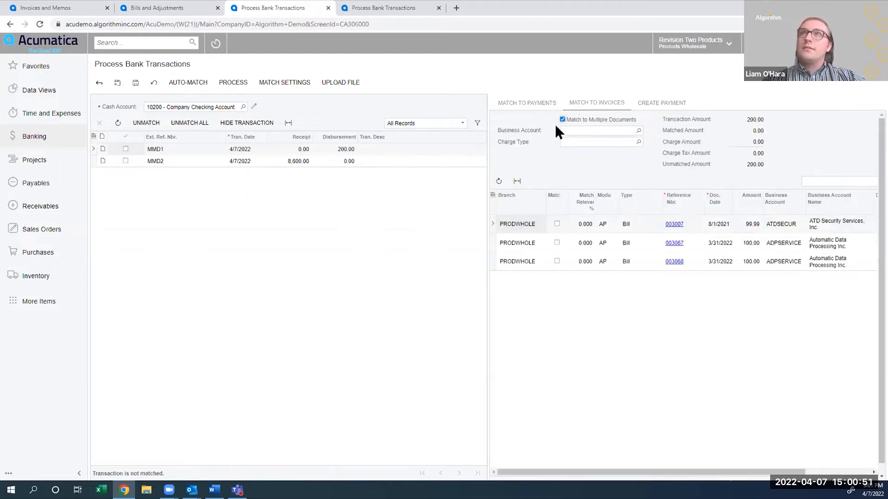
pyautogui.click(565, 130)
pyautogui.write('adp')
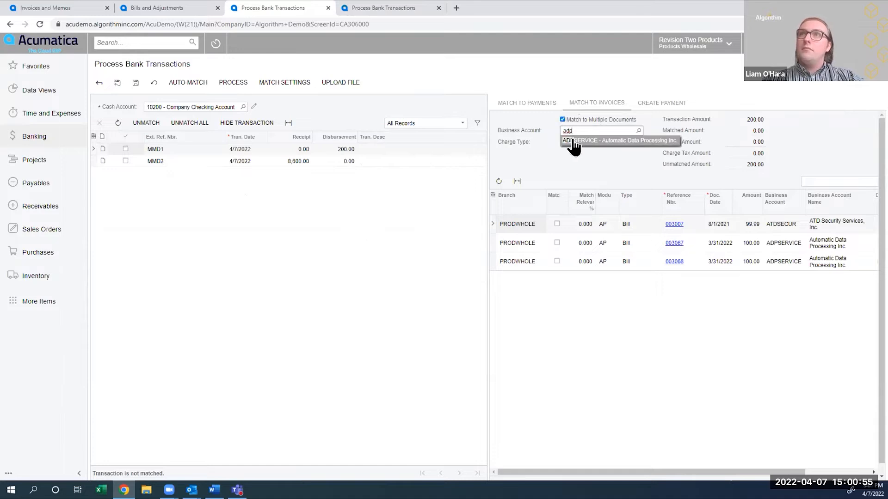
pyautogui.click(568, 145)
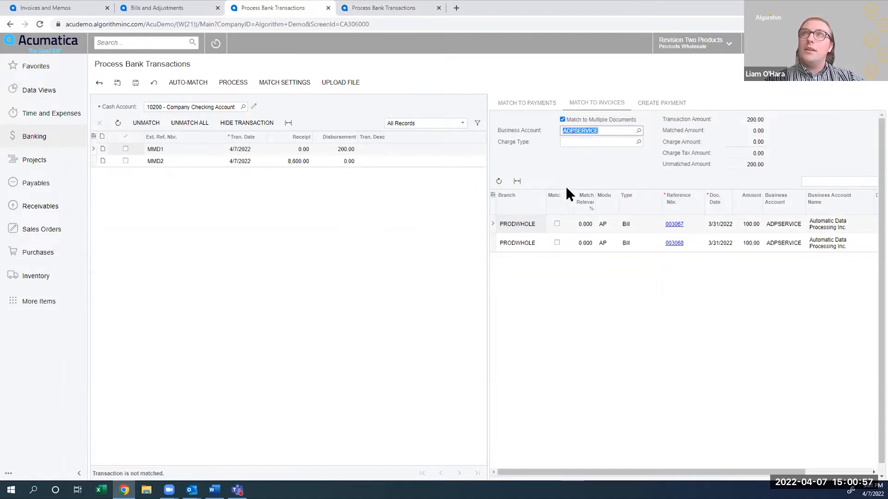
pyautogui.click(557, 224)
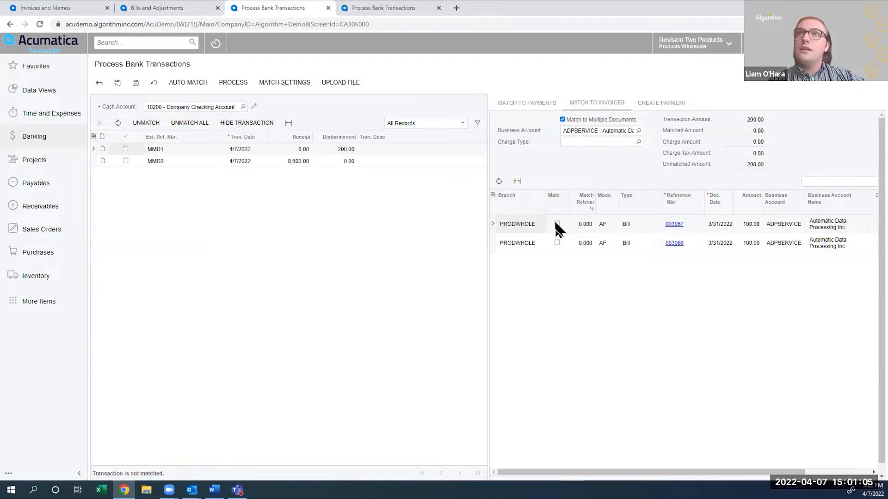
pyautogui.click(556, 249)
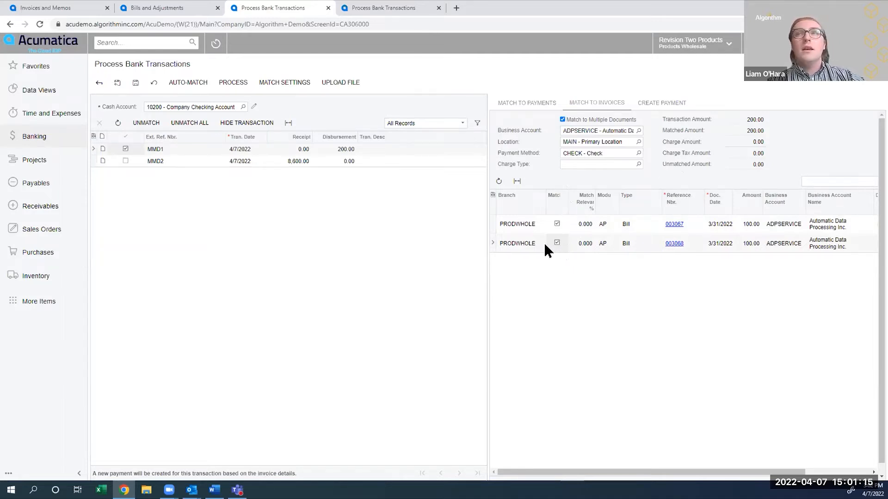
# - Match bank transaction MMD2 to multiple documents for business account ABARTENDE, selecting invoices AR010253 and AR010254
pyautogui.click(137, 160)
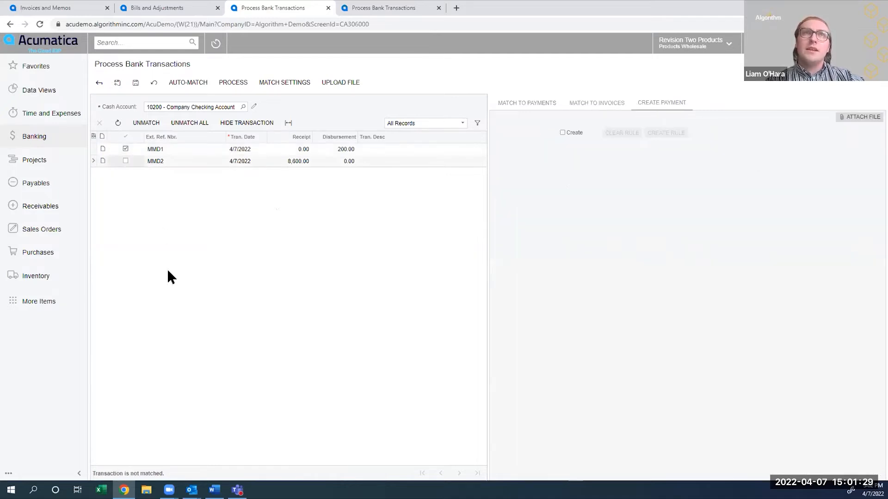
pyautogui.click(591, 106)
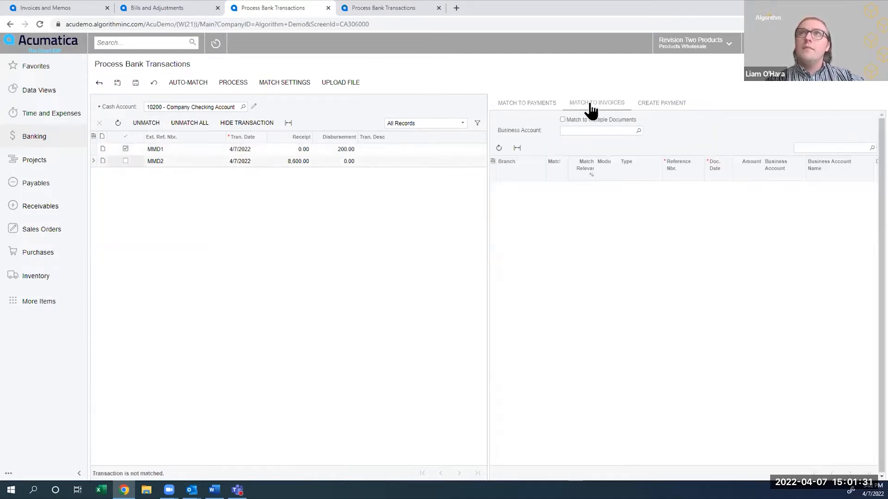
pyautogui.click(563, 120)
pyautogui.click(568, 132)
pyautogui.write('abcd')
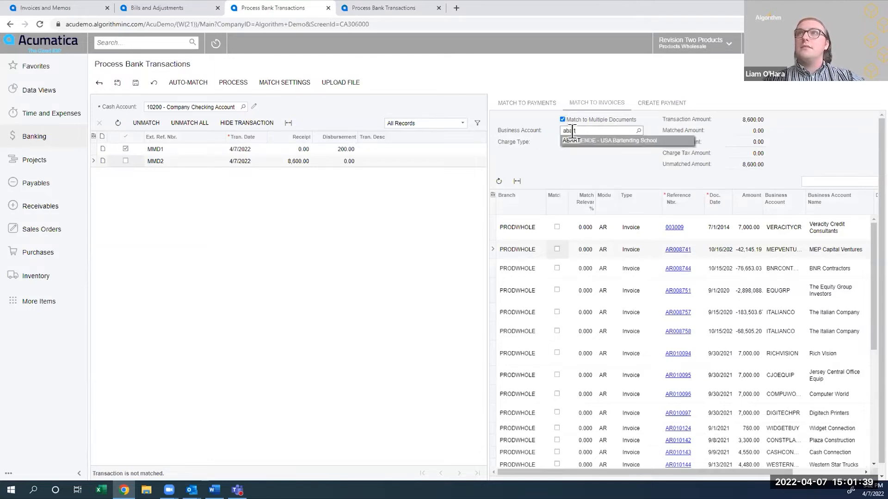
pyautogui.click(581, 141)
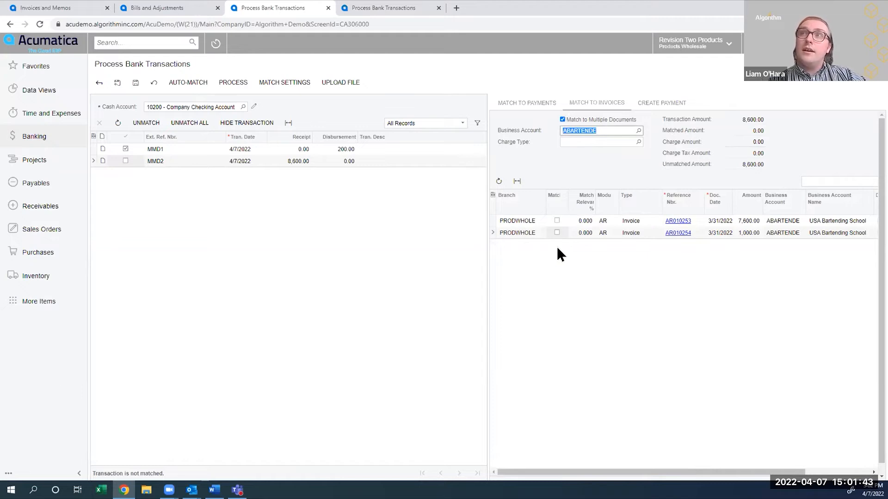
pyautogui.click(557, 221)
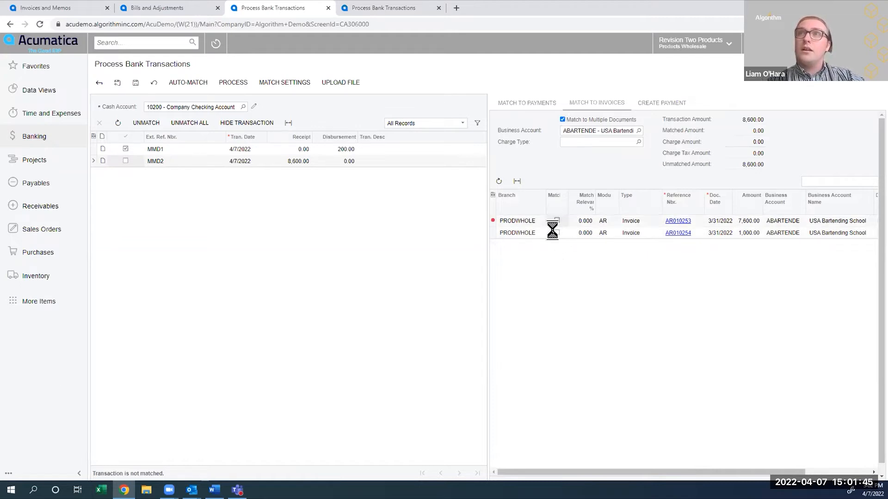
pyautogui.click(556, 233)
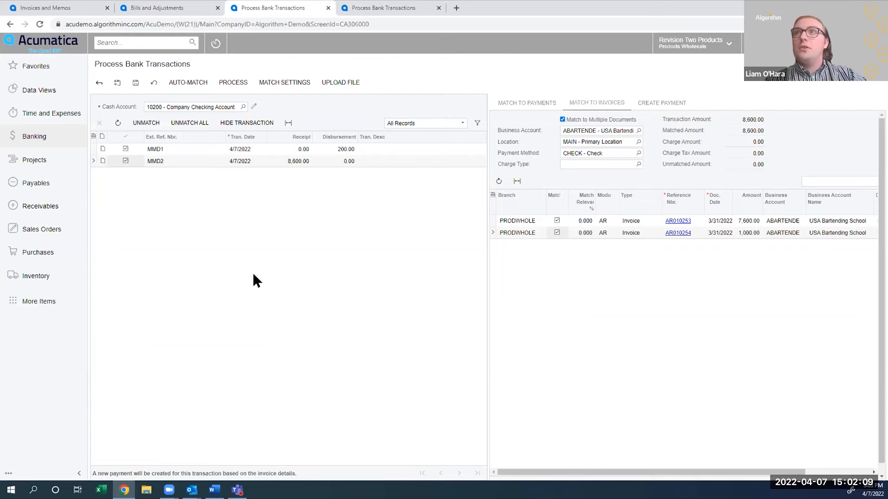
# - Save the document matches and process the matched bank transactions
pyautogui.click(136, 83)
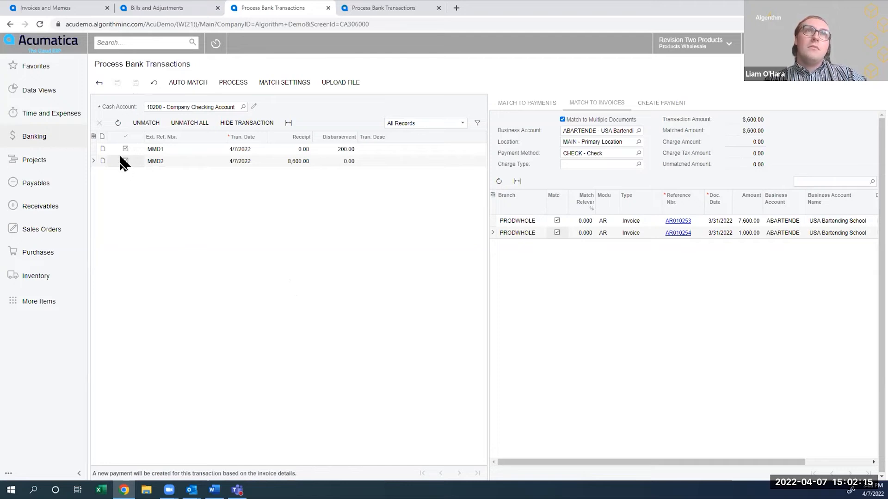
pyautogui.click(240, 86)
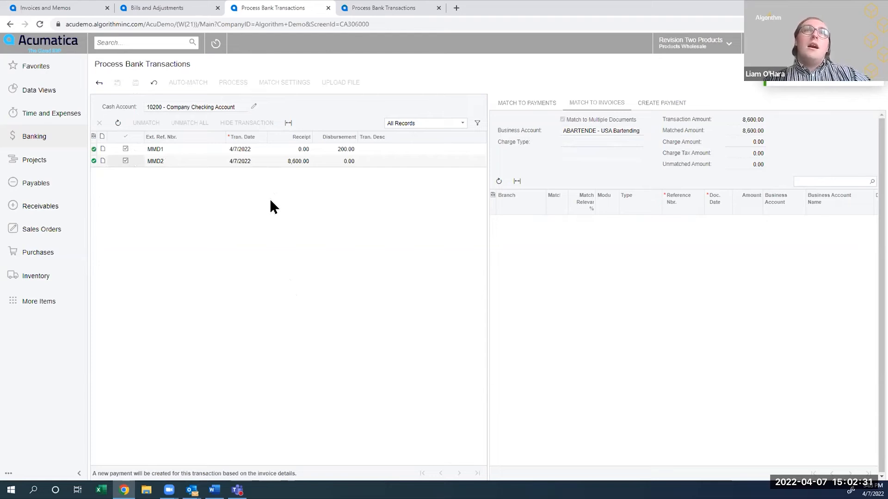
# - Refresh the bills list, widen its status filter to all statuses, and examine the payment applications of bill 003068
pyautogui.click(175, 8)
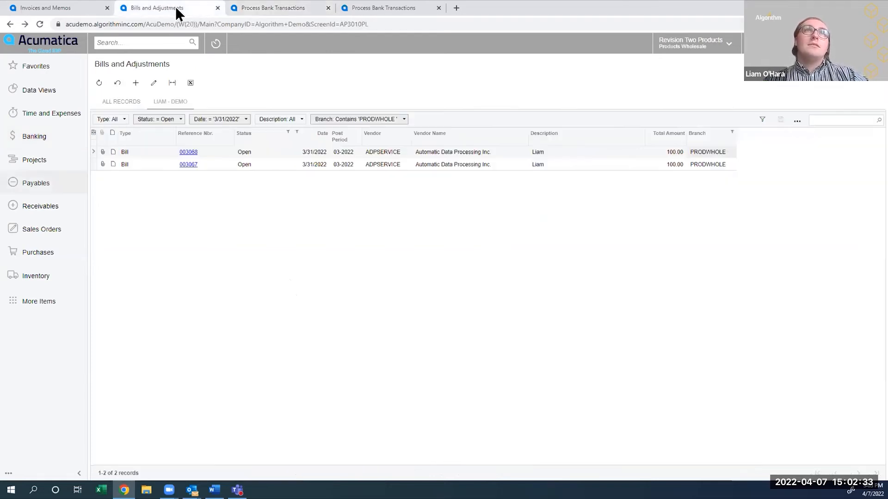
pyautogui.click(99, 83)
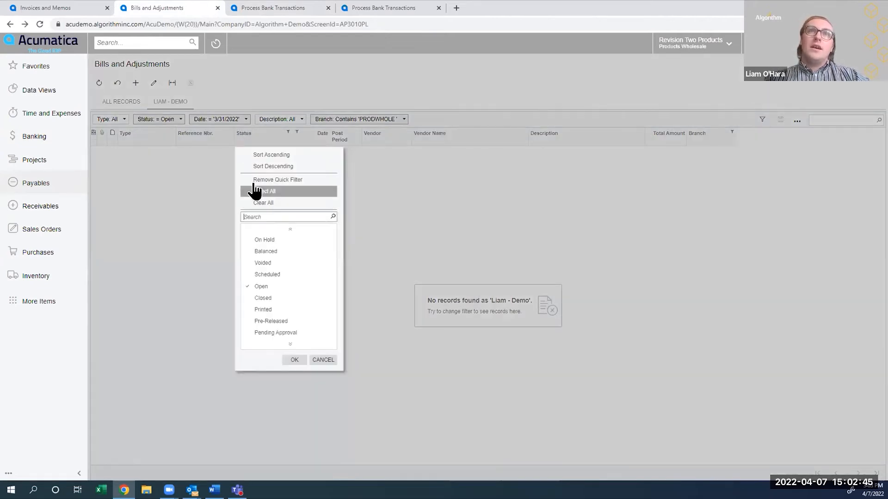
pyautogui.click(257, 191)
pyautogui.click(189, 153)
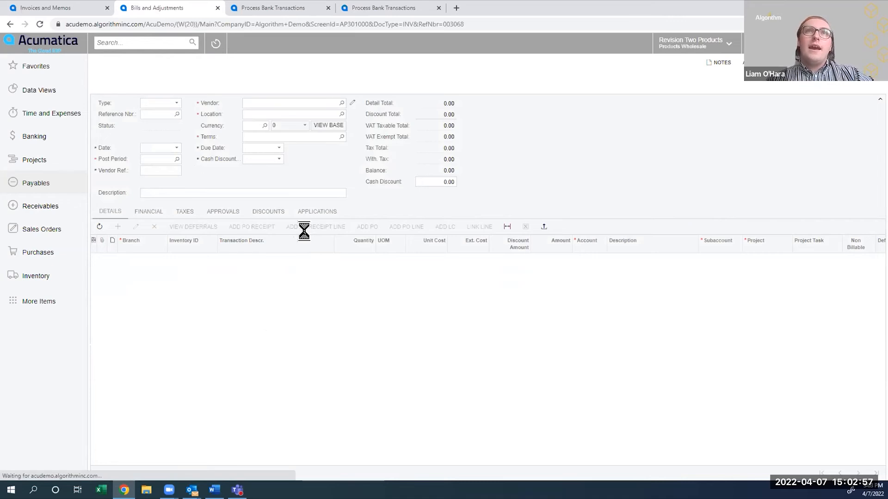
pyautogui.click(308, 217)
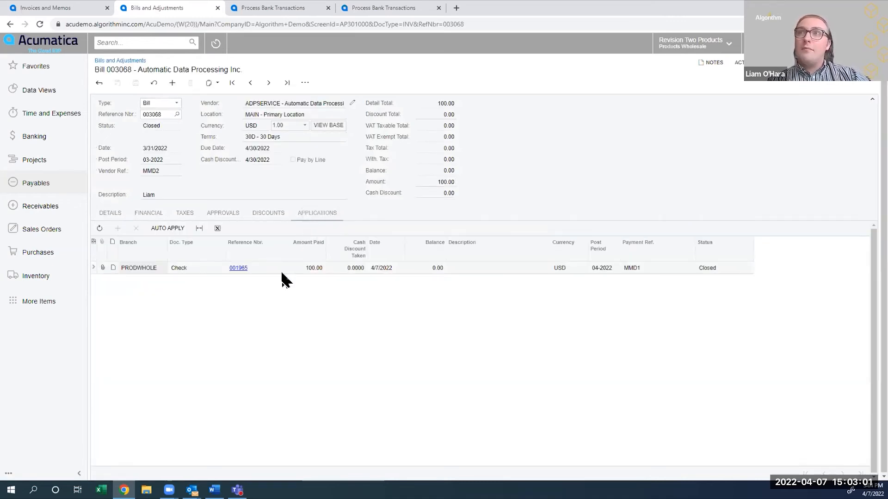
# - Examine the application history of check 001965 applied to the bill, and close the check
pyautogui.click(235, 268)
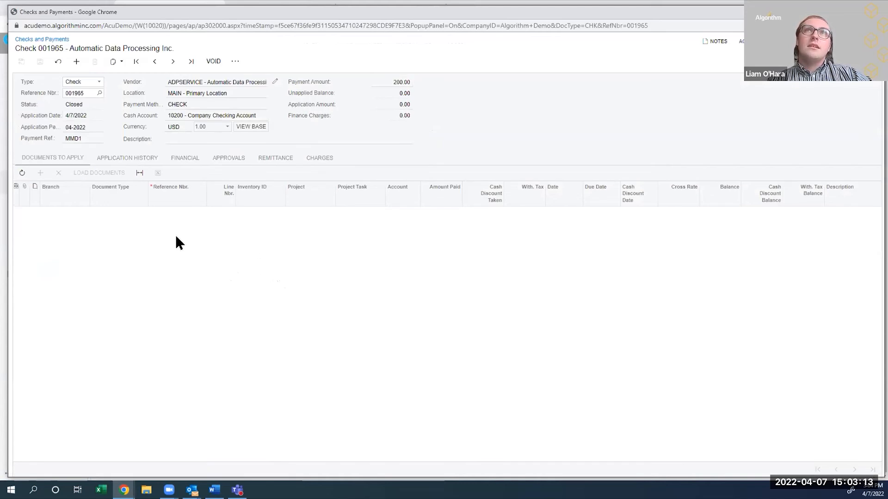
pyautogui.click(122, 158)
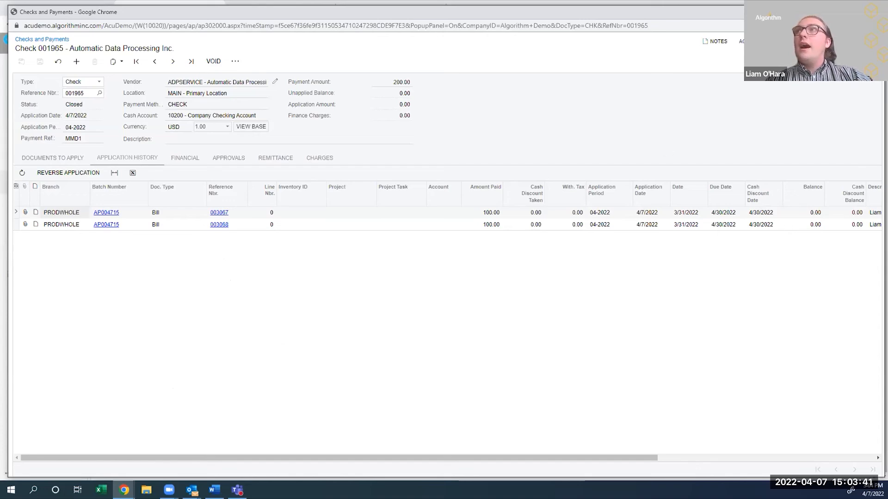
pyautogui.click(873, 13)
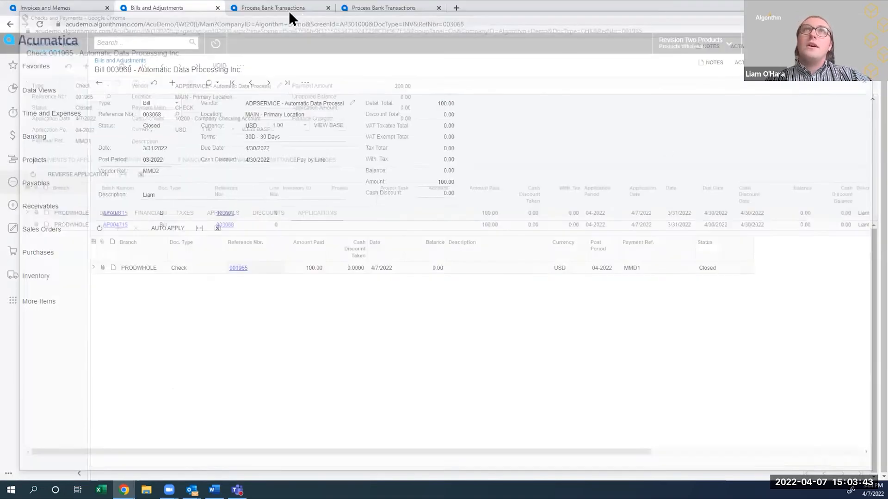
# - Return to Process Bank Transactions and reset the form to reload the transaction list
pyautogui.click(285, 9)
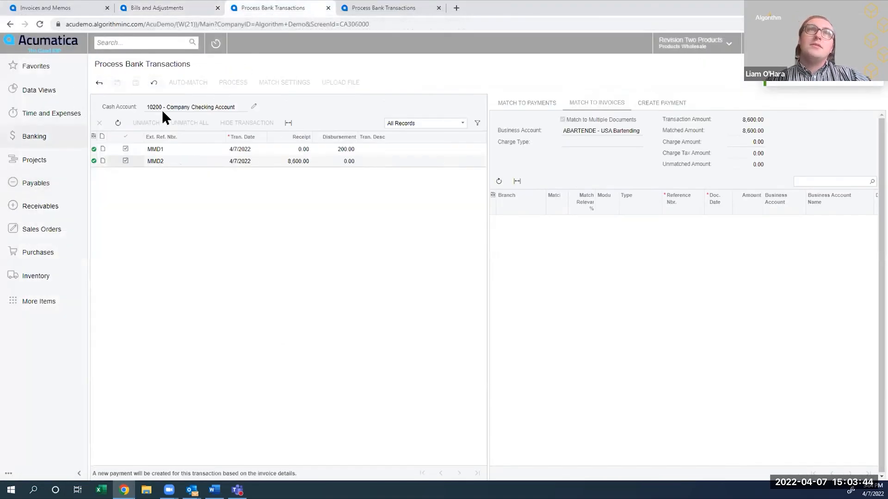
pyautogui.click(154, 83)
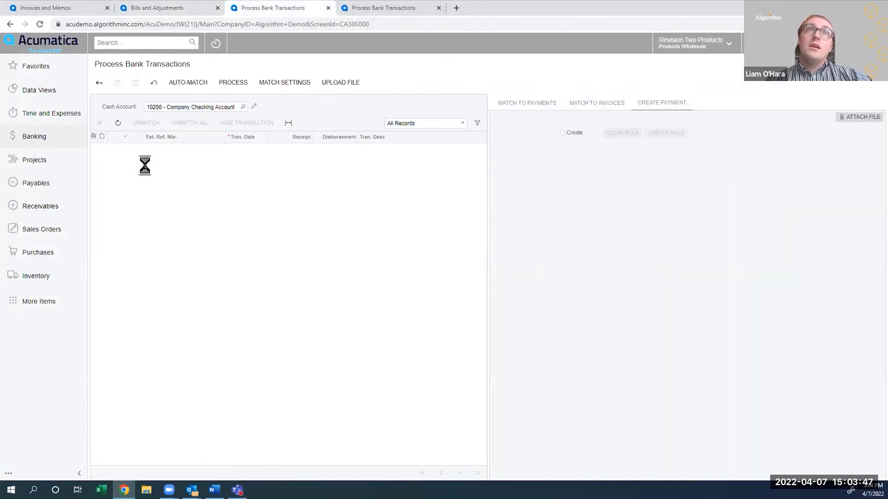